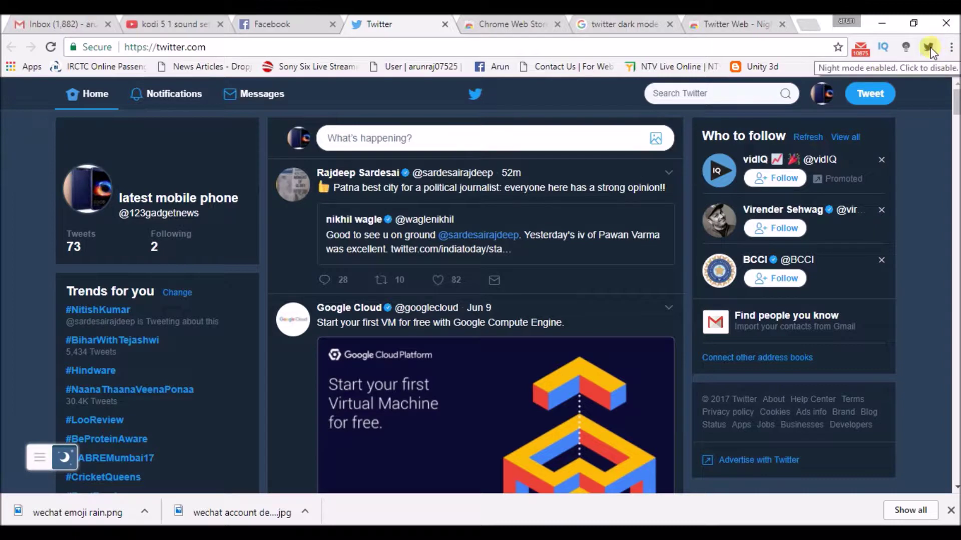
- Turn off Twitter Web - Night Mode and darken Twitter to pure black with Turn Off the Lights
click(929, 49)
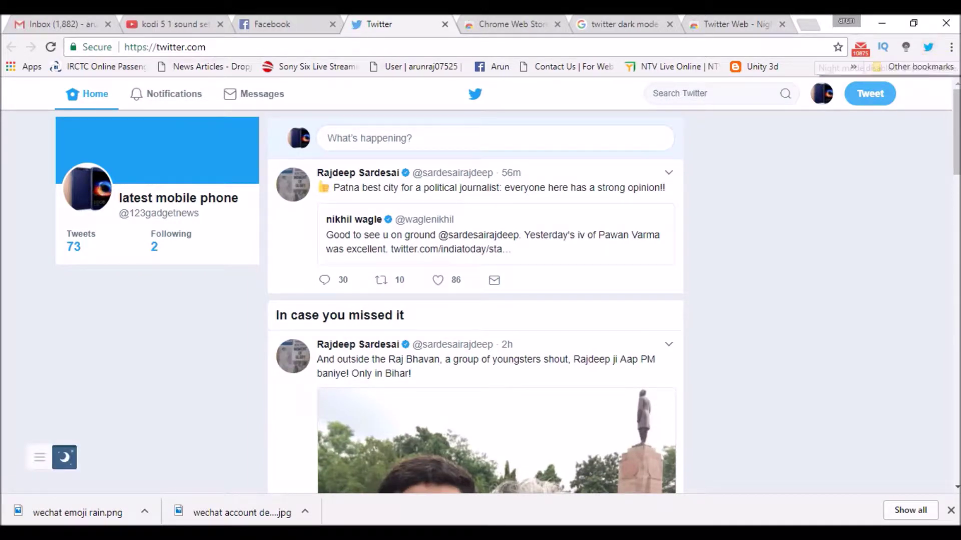
scroll(475, 300, down, 10)
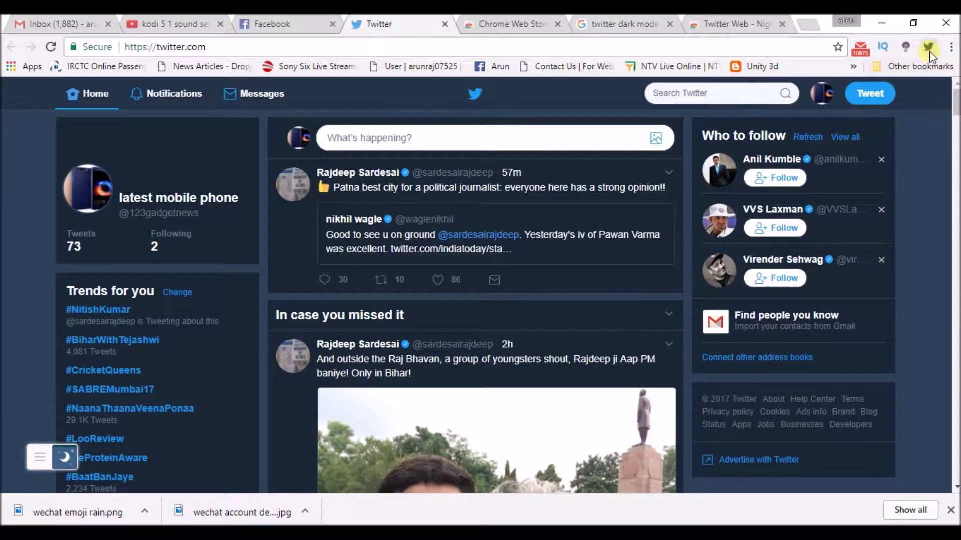
click(929, 50)
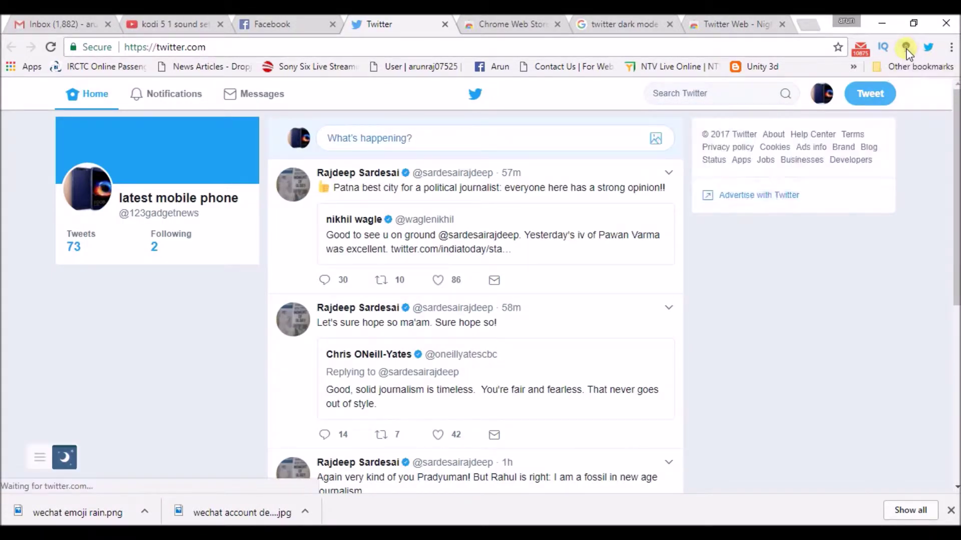
click(907, 50)
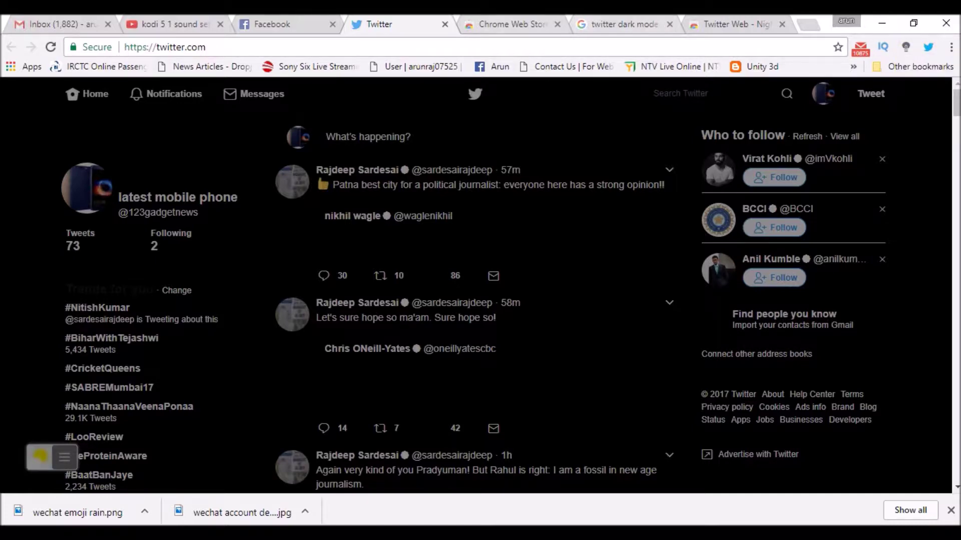
- Search the Chrome Web Store for 'turn off lig' and open the Turn Off the Lights details
key(ctrl+Tab)
click(184, 131)
text(tur)
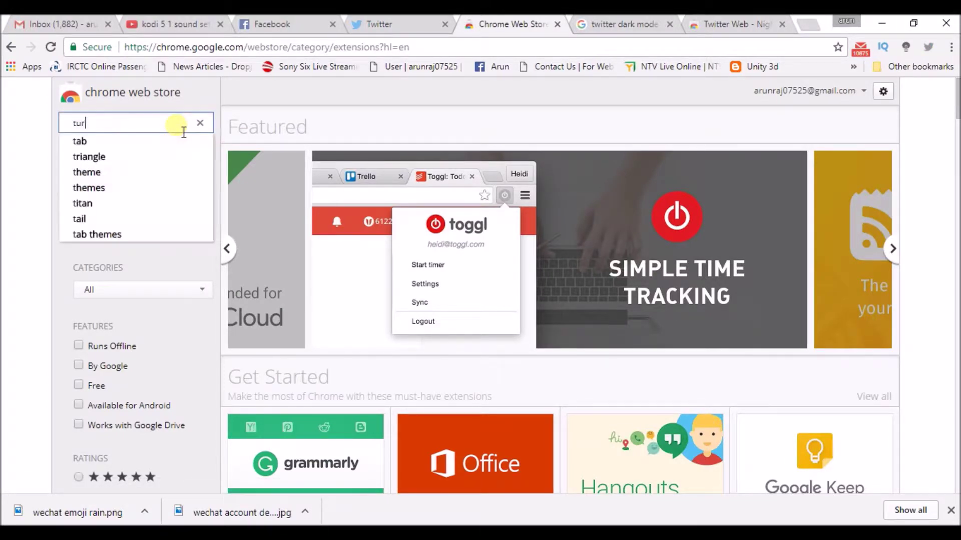
text(n off)
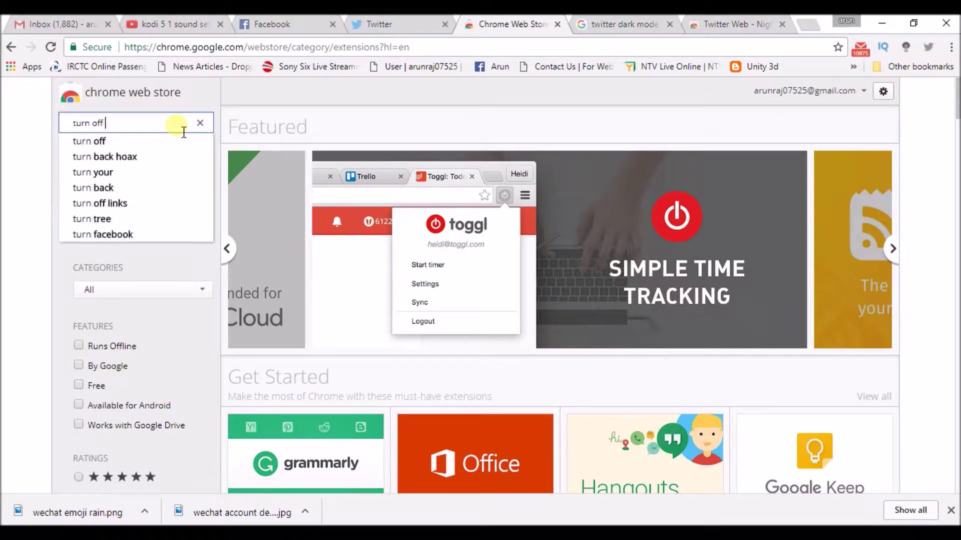
text( lights)
key(Return)
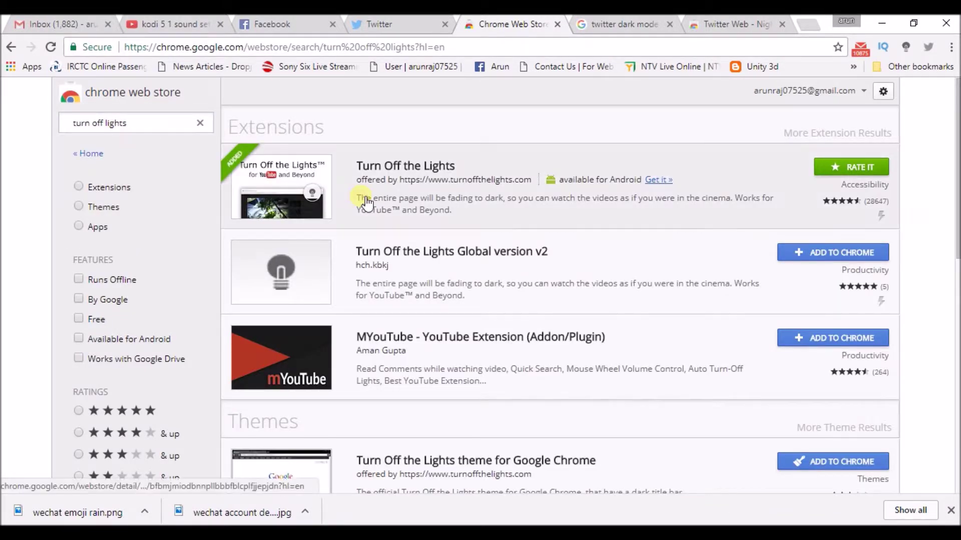
click(429, 170)
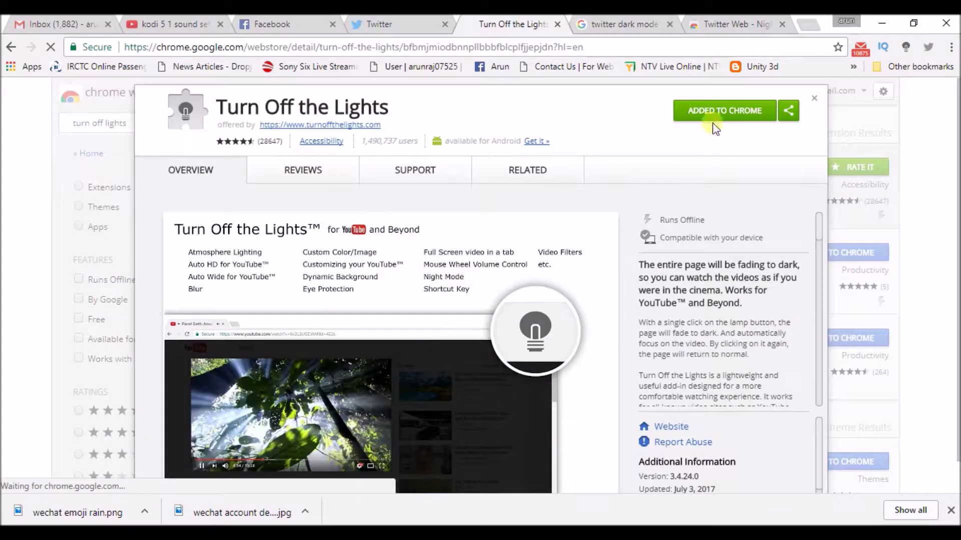
- Confirm Turn Off the Lights shows as added to Chrome and close its details dialog
click(702, 112)
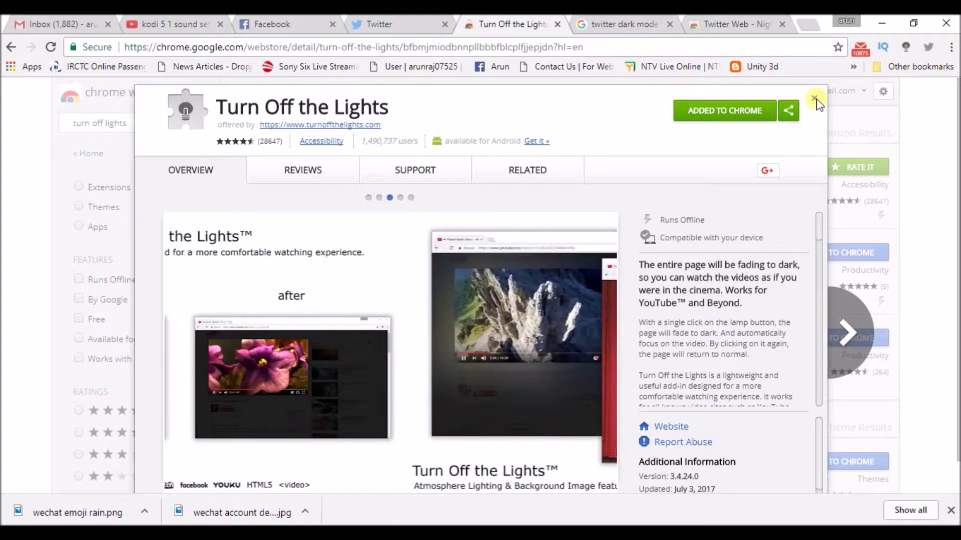
click(815, 100)
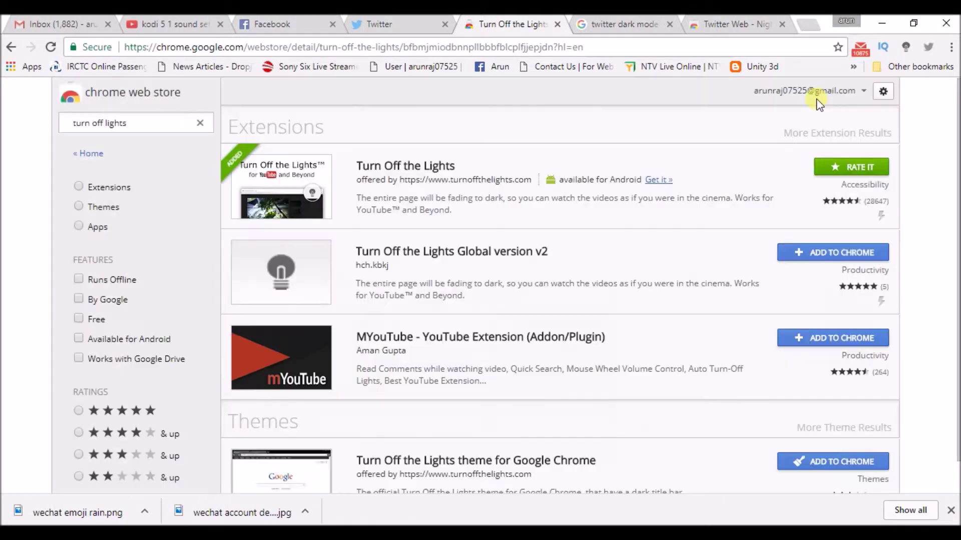
- View the Night Mode page of Turn Off the Lights Options, then return to Twitter
right_click(906, 46)
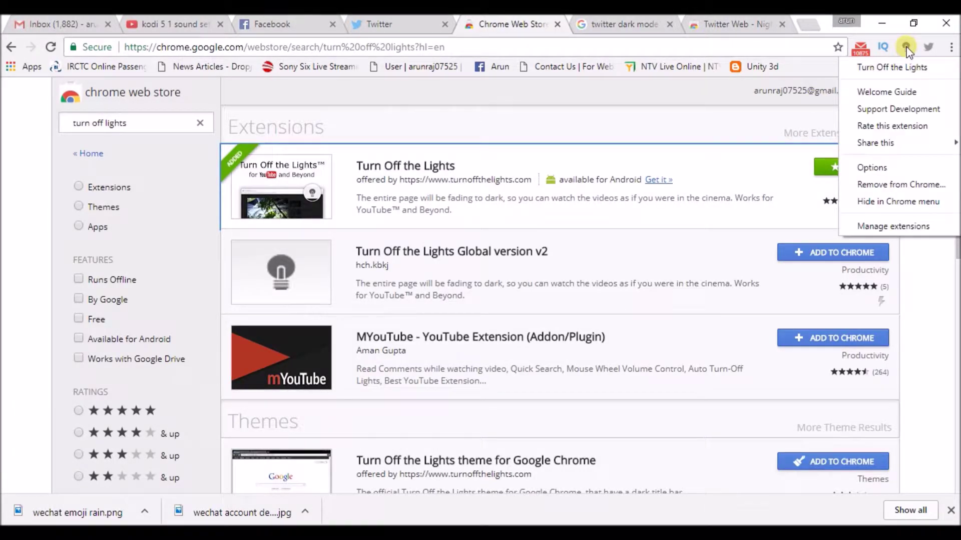
click(883, 168)
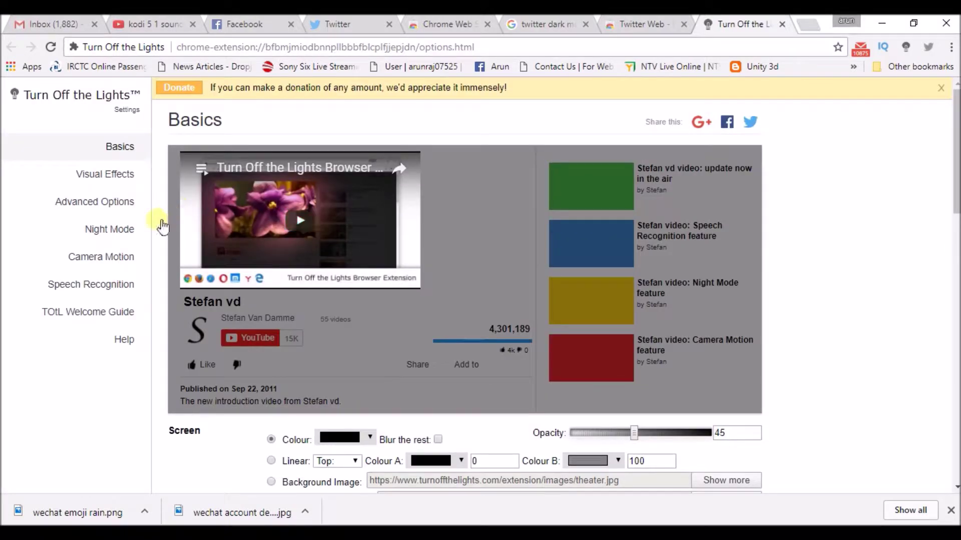
click(120, 231)
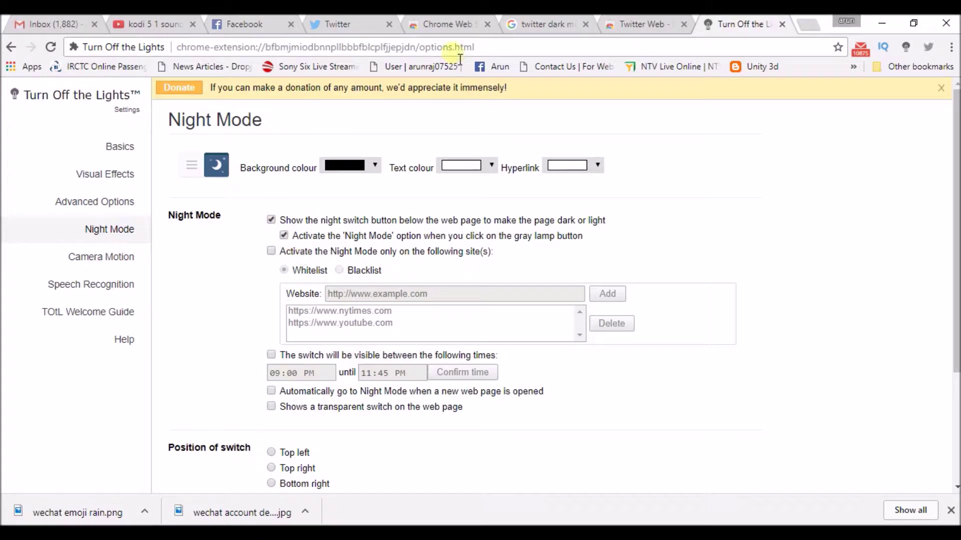
click(350, 23)
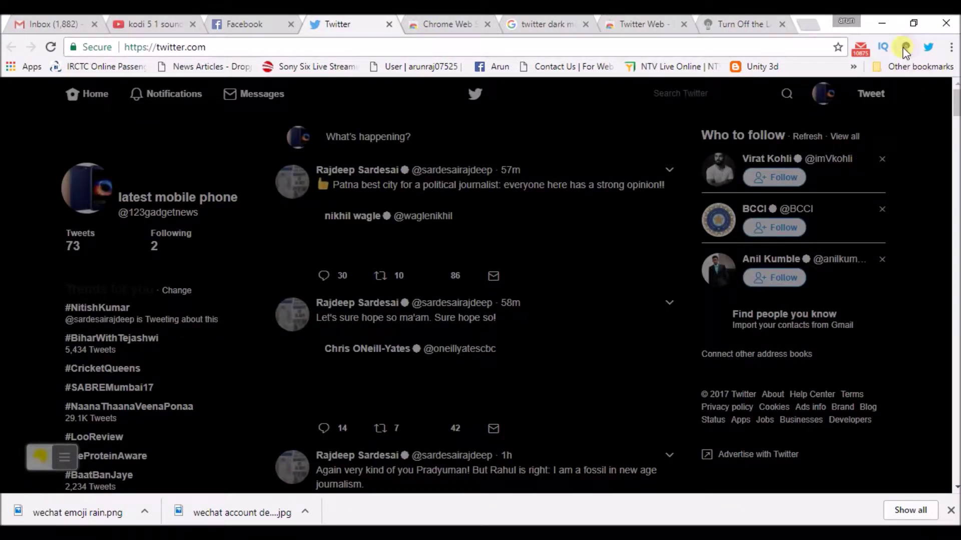
- Toggle the black darkening off, on and off, then re-enable Twitter's blue night mode
click(904, 49)
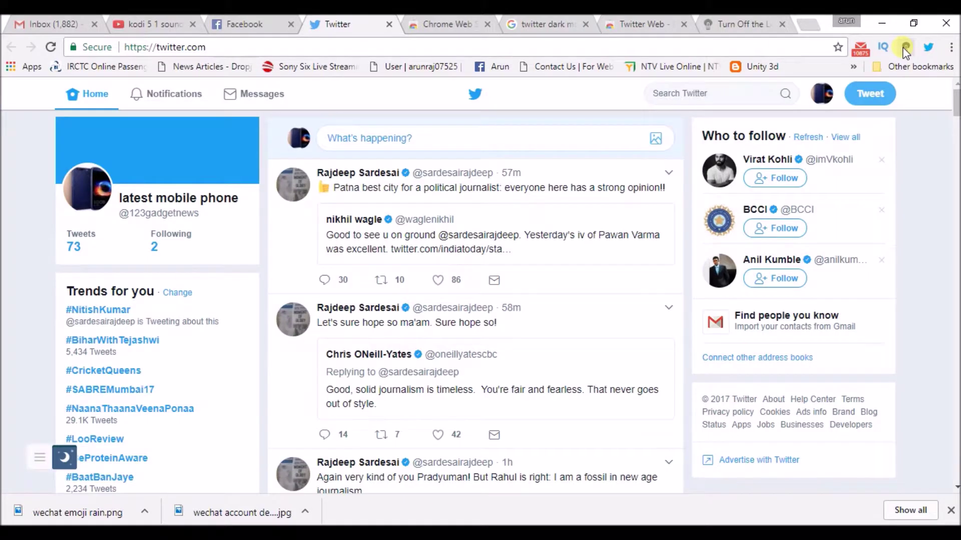
click(906, 49)
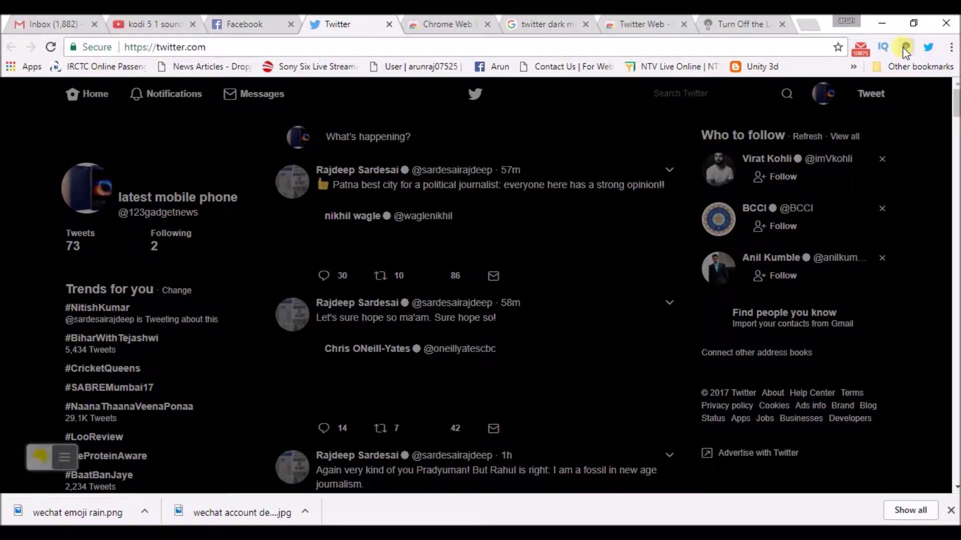
click(928, 49)
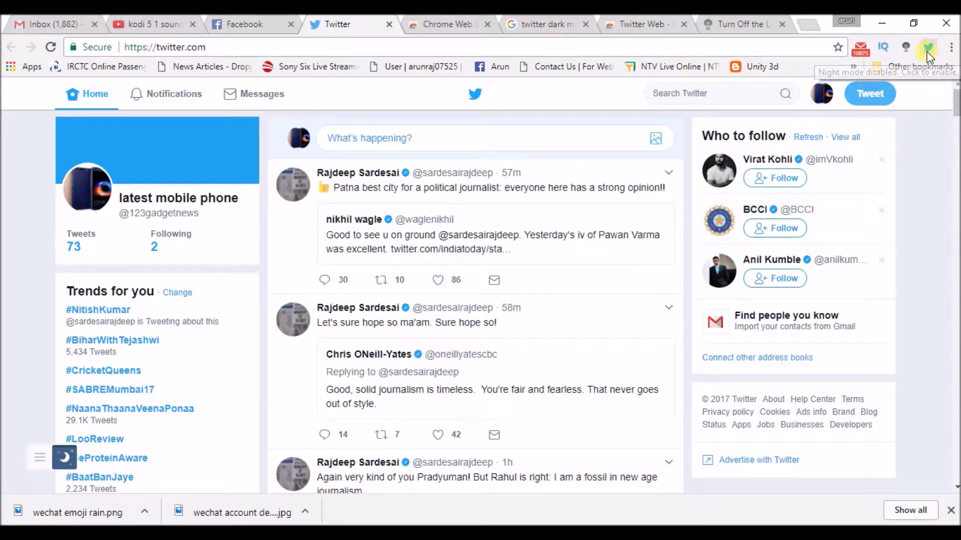
click(927, 50)
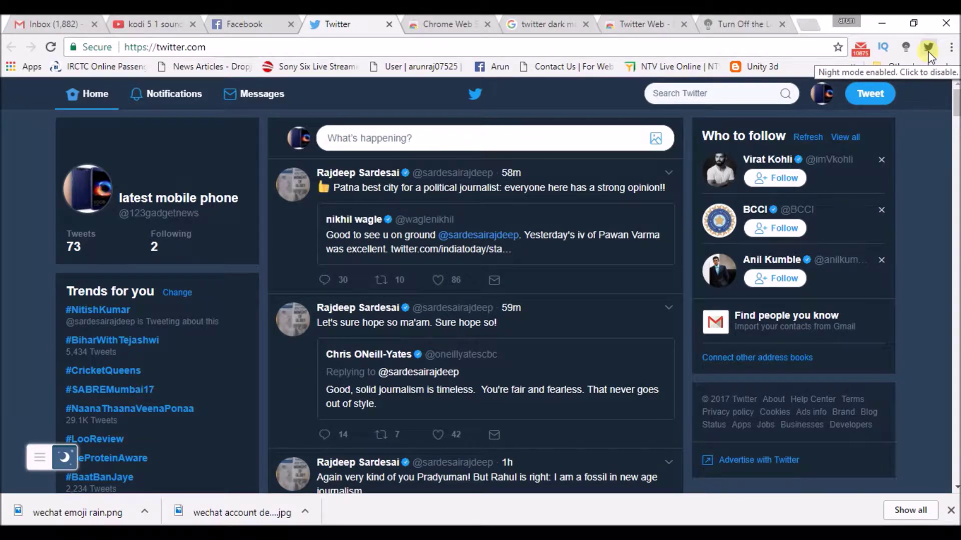
click(548, 24)
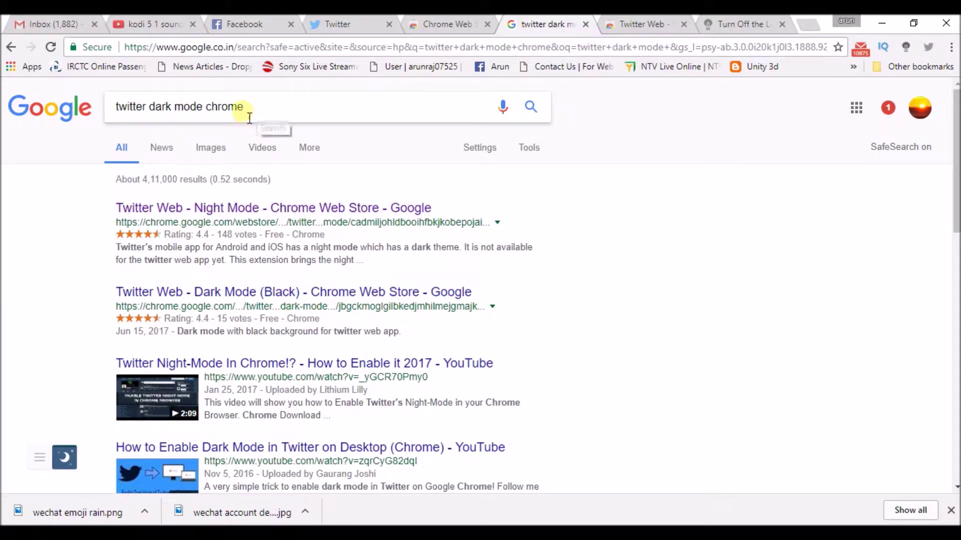
- Move from the 'twitter dark mode chrome' results to the Twitter Web - Night Mode store tab
triple_click(257, 113)
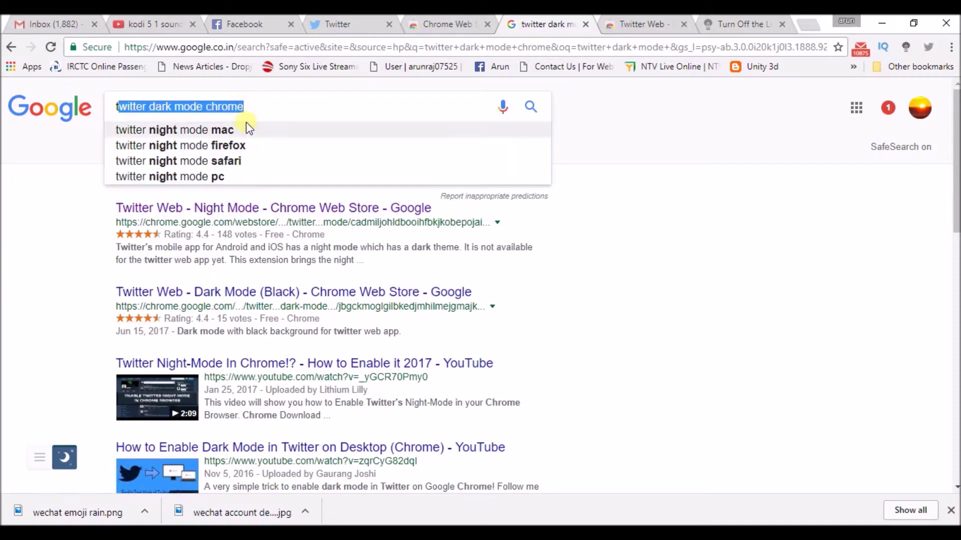
click(258, 113)
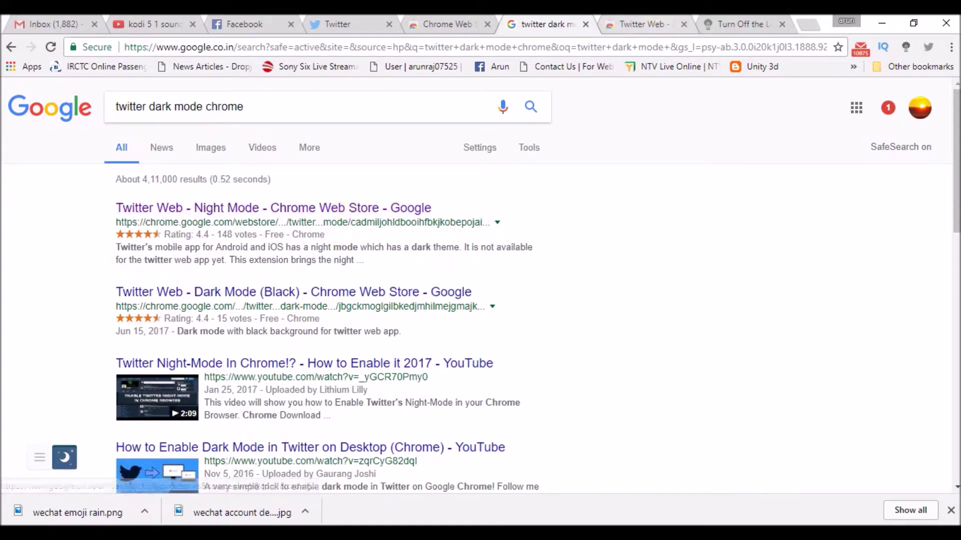
click(642, 24)
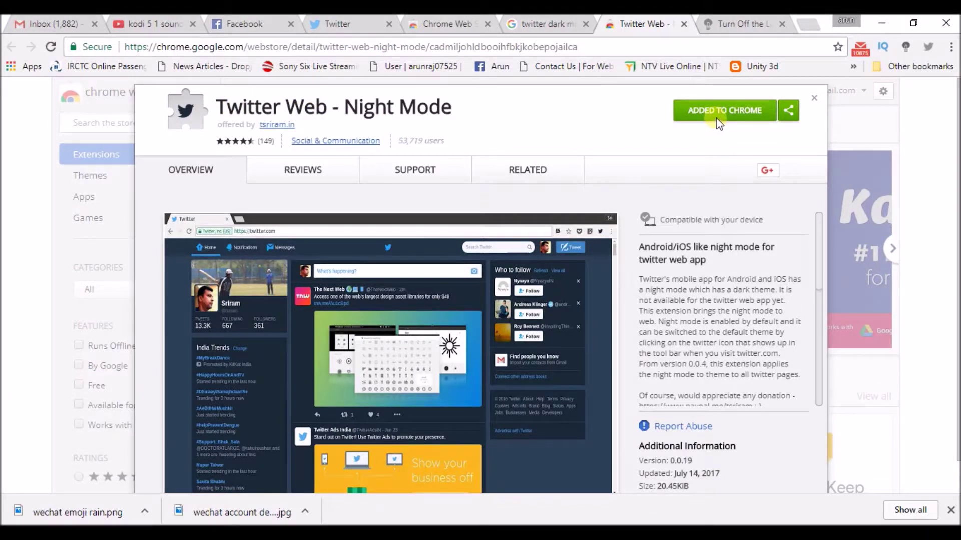
- Remove the Twitter Web - Night Mode extension from Chrome and confirm the removal
right_click(926, 47)
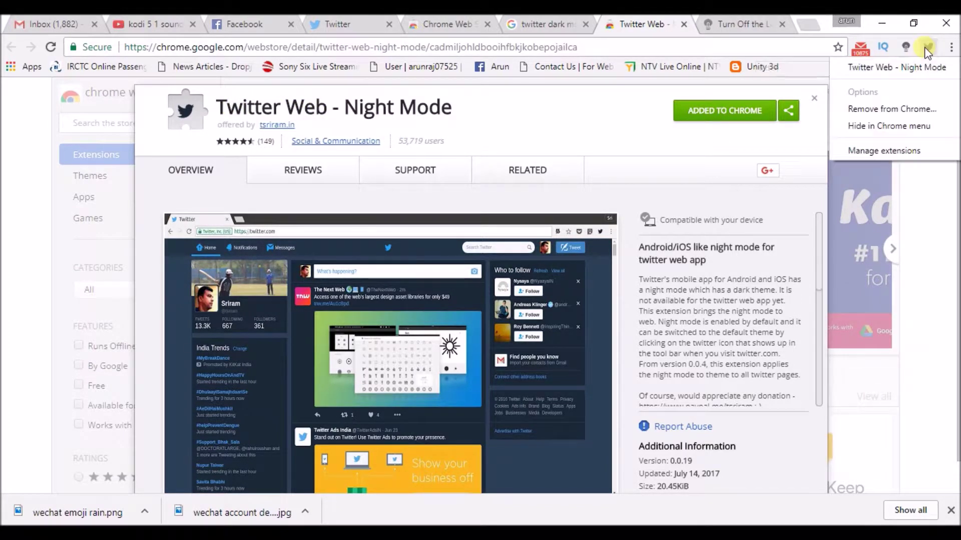
click(904, 109)
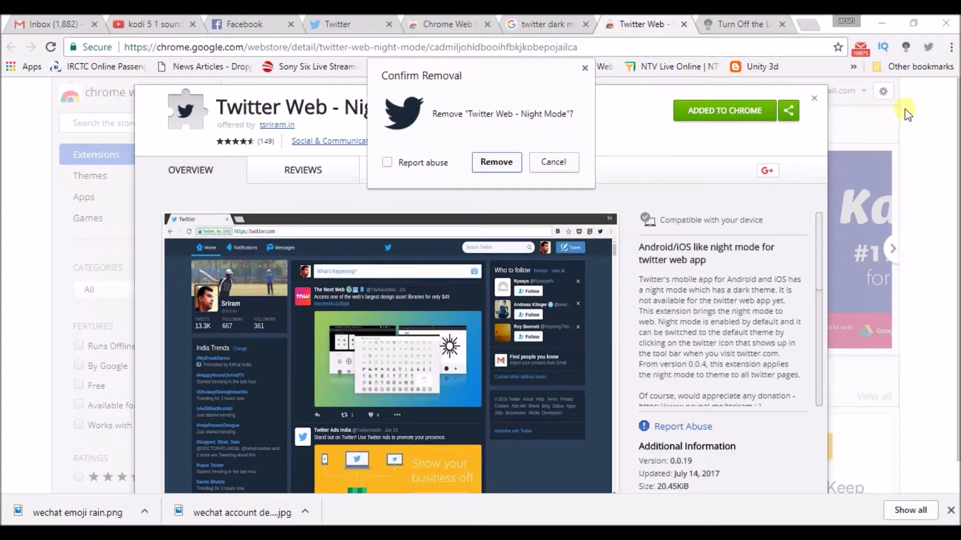
click(497, 163)
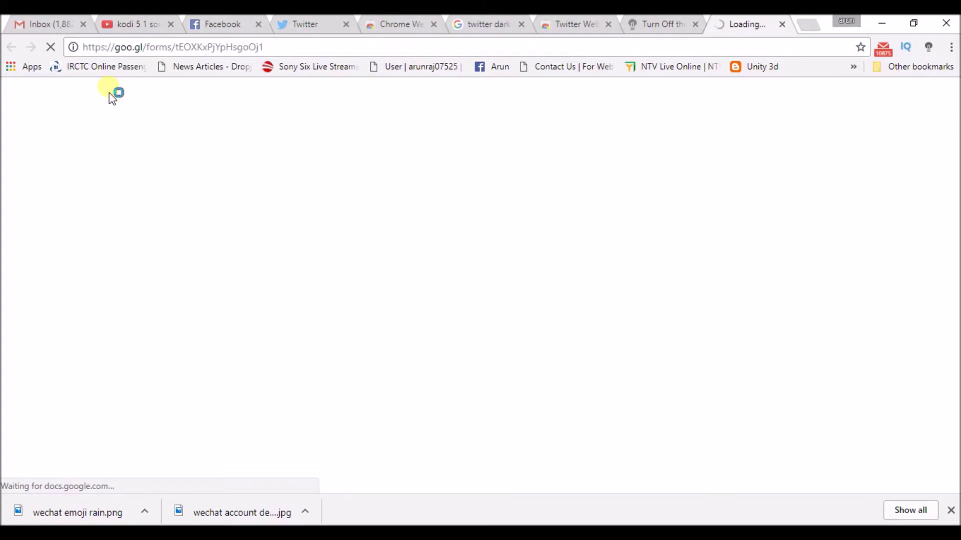
- Reload the Twitter Web - Night Mode store page and reinstall the extension, accepting its permissions
click(575, 24)
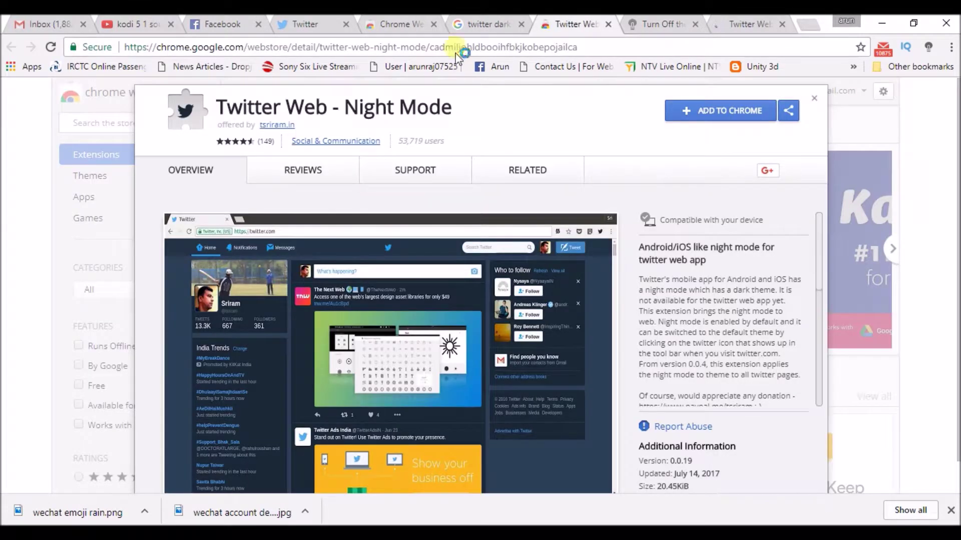
click(51, 47)
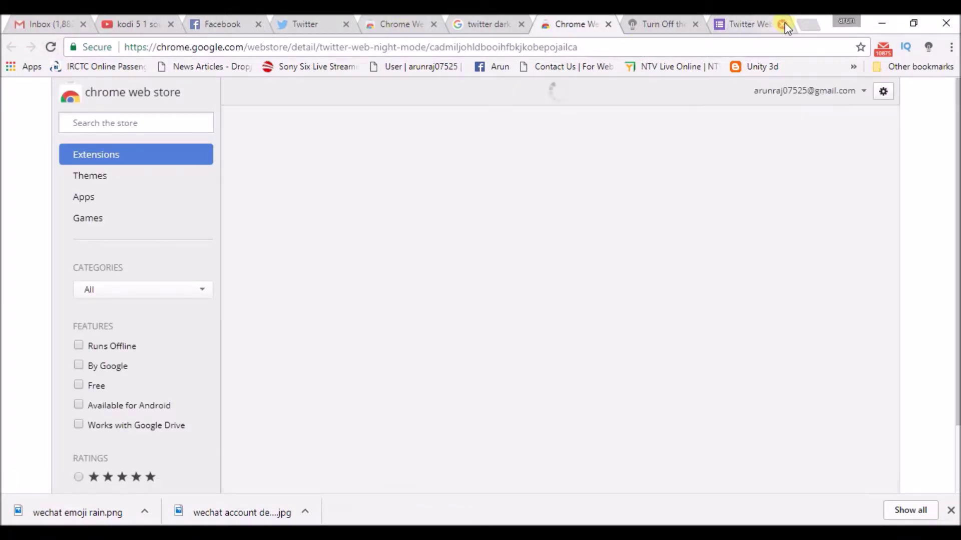
click(782, 24)
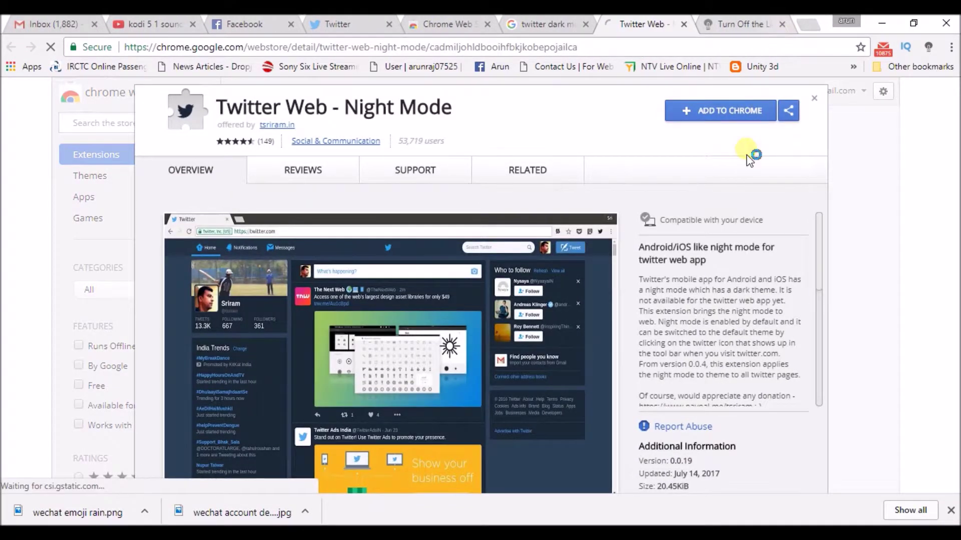
click(720, 121)
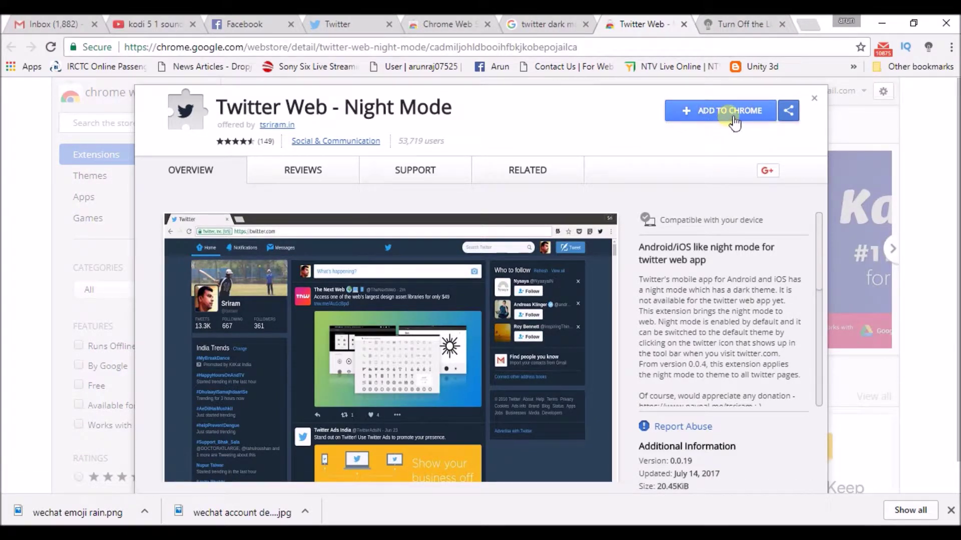
click(733, 121)
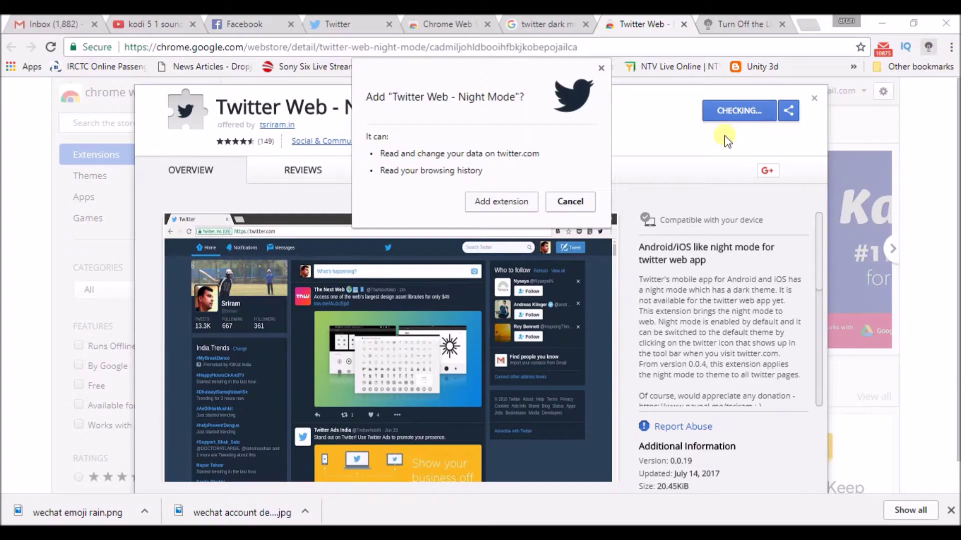
click(479, 205)
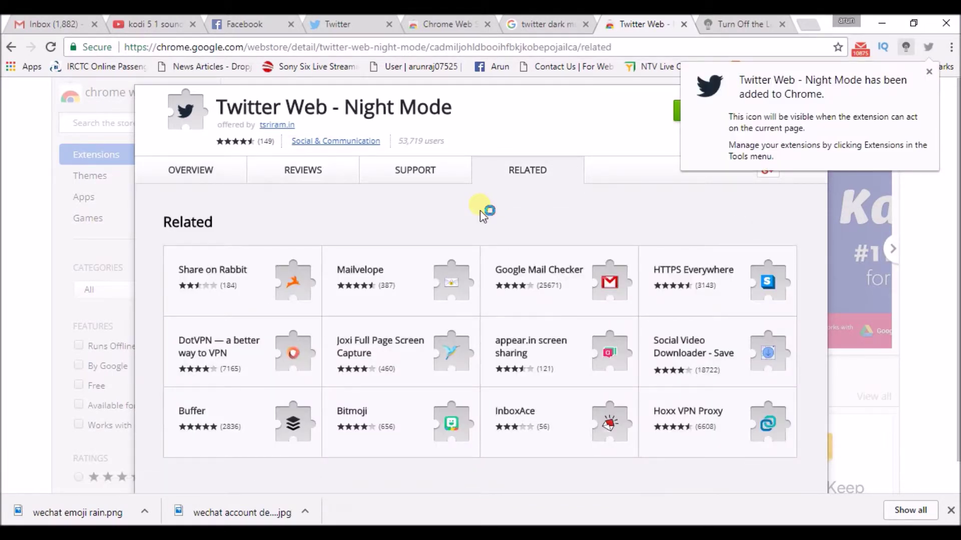
click(337, 24)
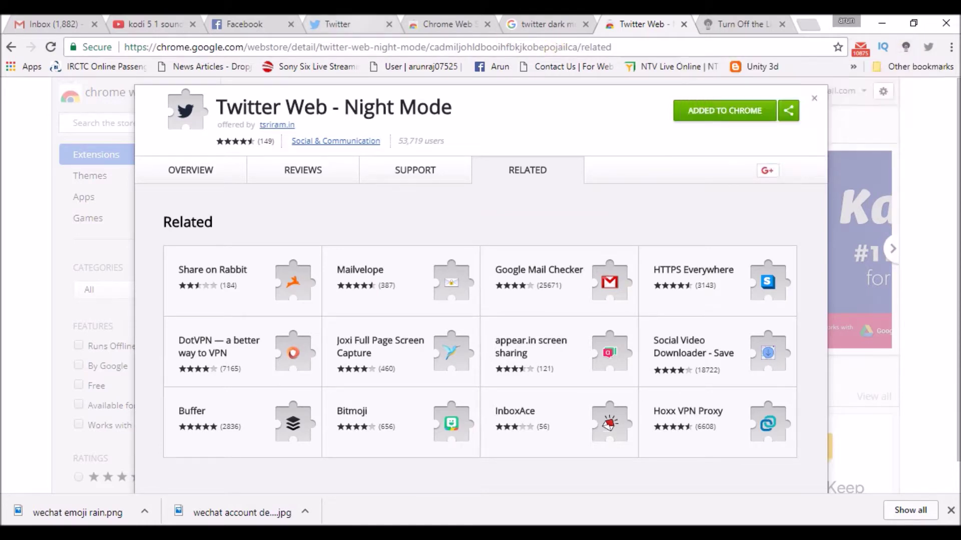
- Reload Twitter, toggle its night mode off, on and off, then darken the feed pitch black
right_click(931, 52)
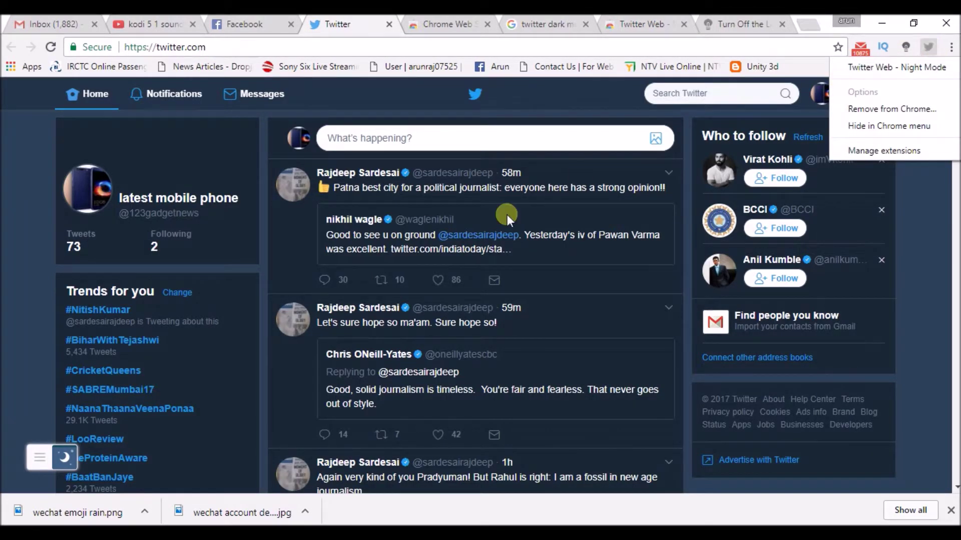
click(44, 50)
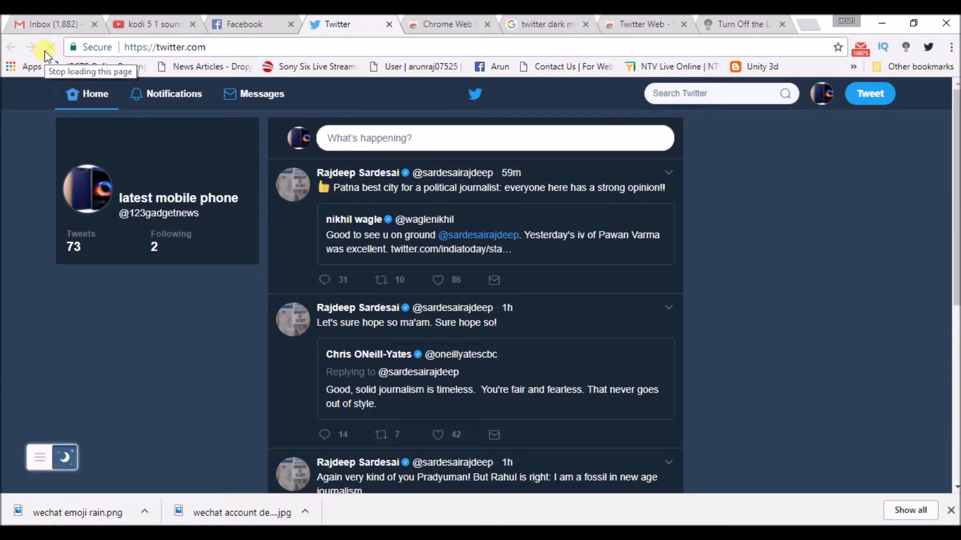
click(926, 46)
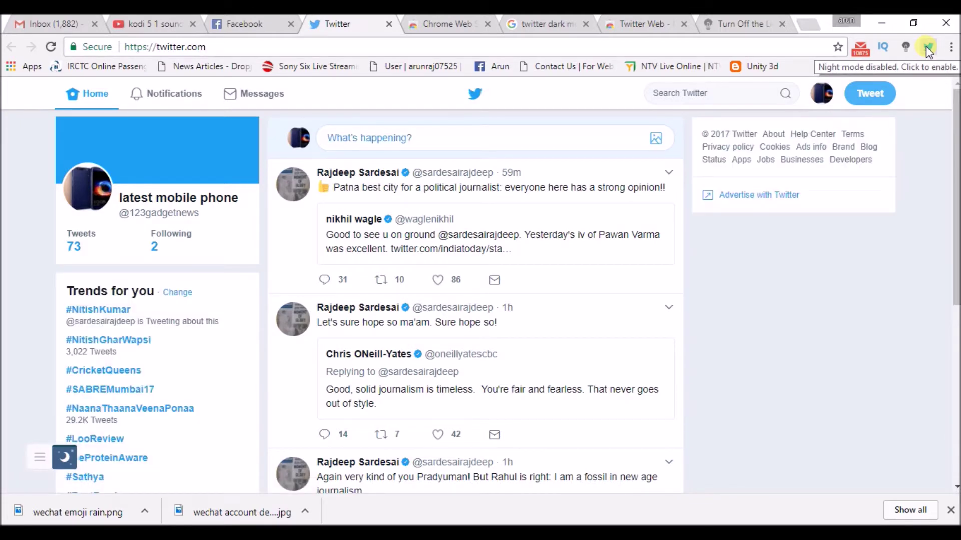
click(927, 47)
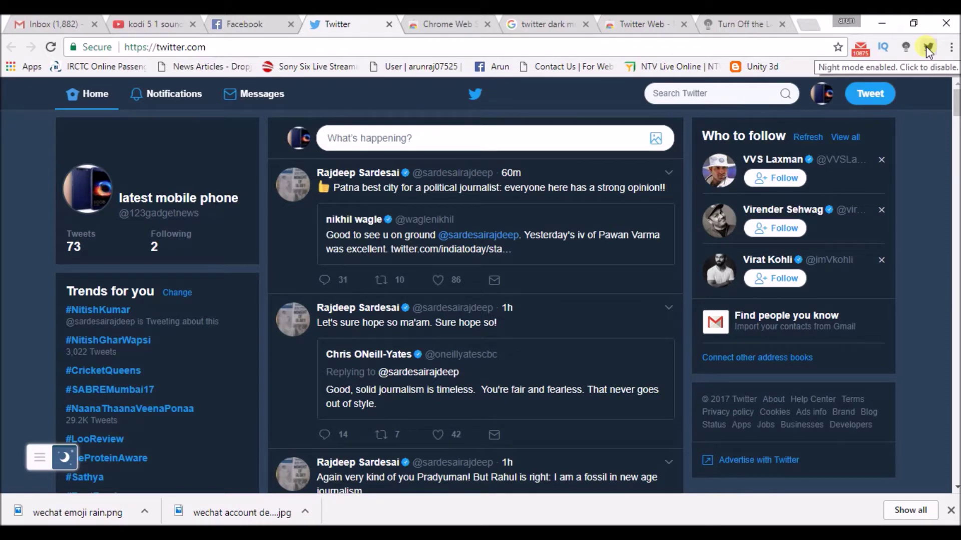
click(926, 46)
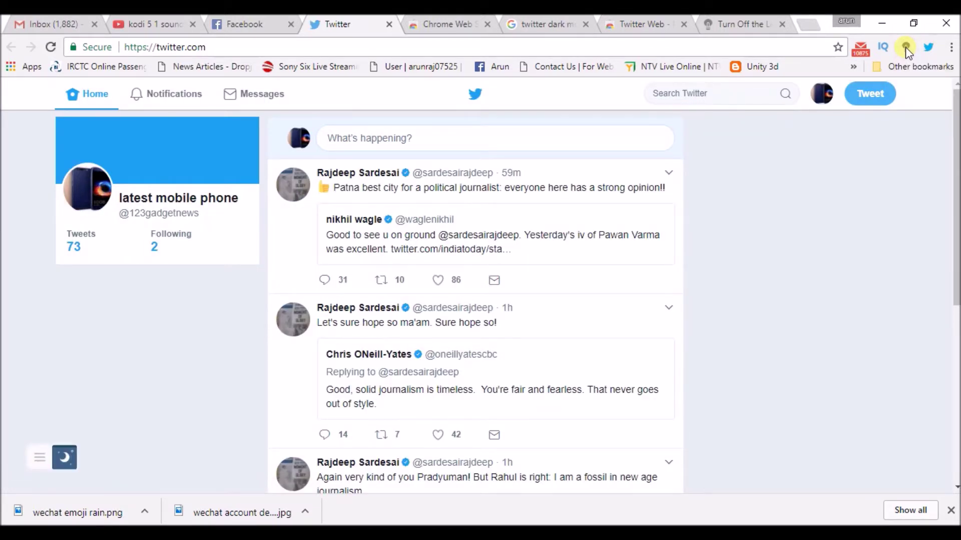
click(906, 48)
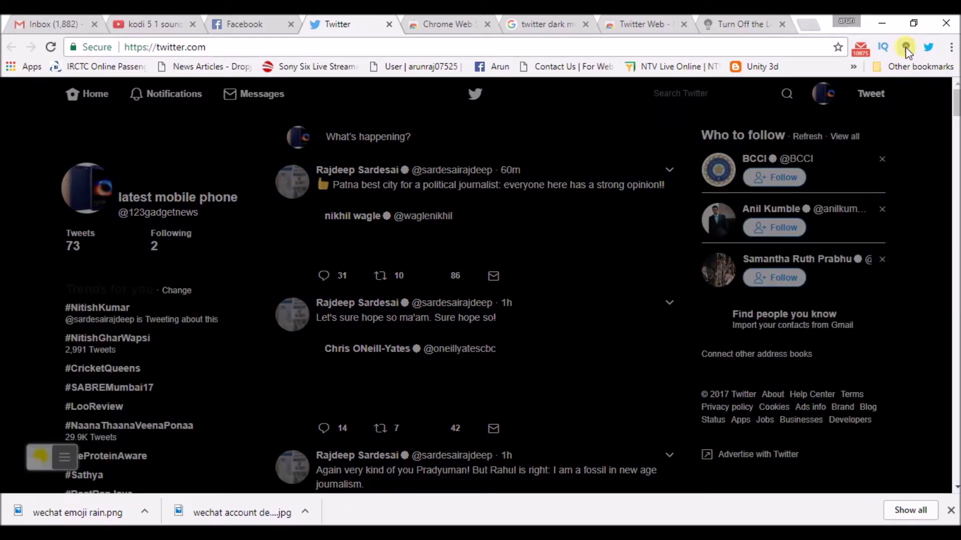
- On Facebook, toggle the Turn Off the Lights darkening off and back on, then move to YouTube
click(231, 22)
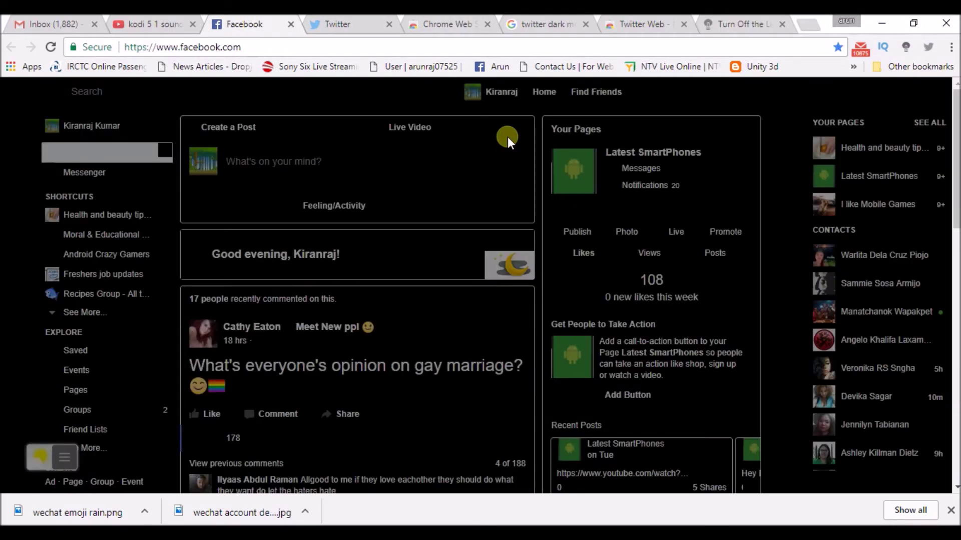
click(906, 48)
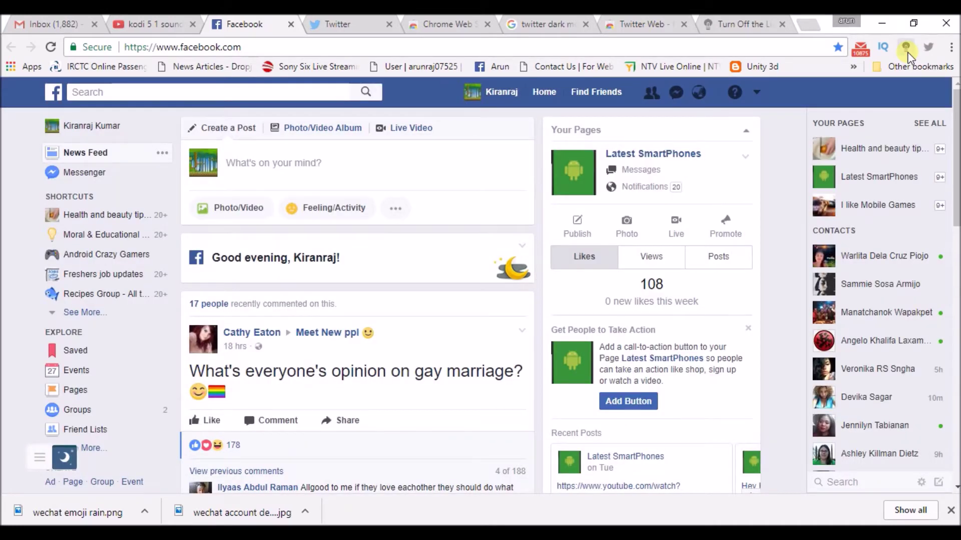
click(906, 49)
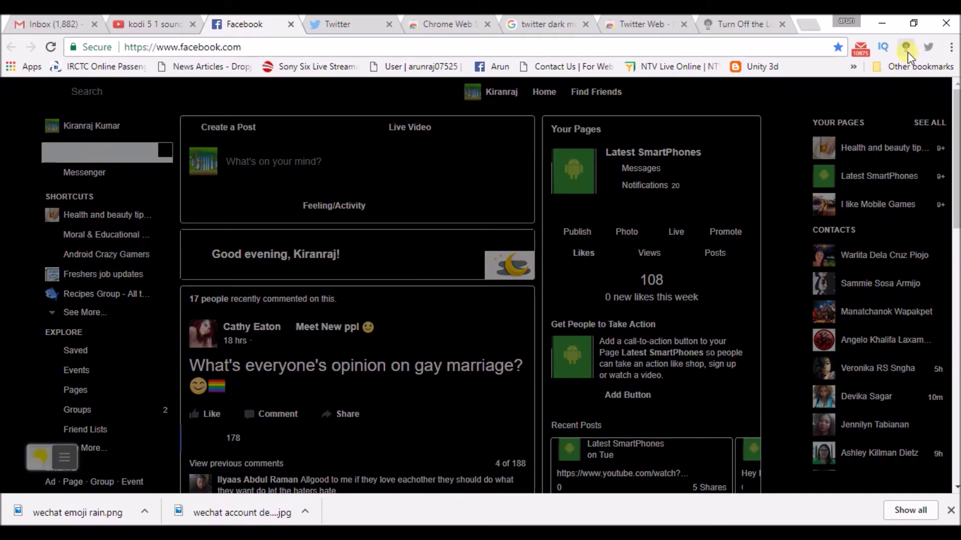
click(163, 18)
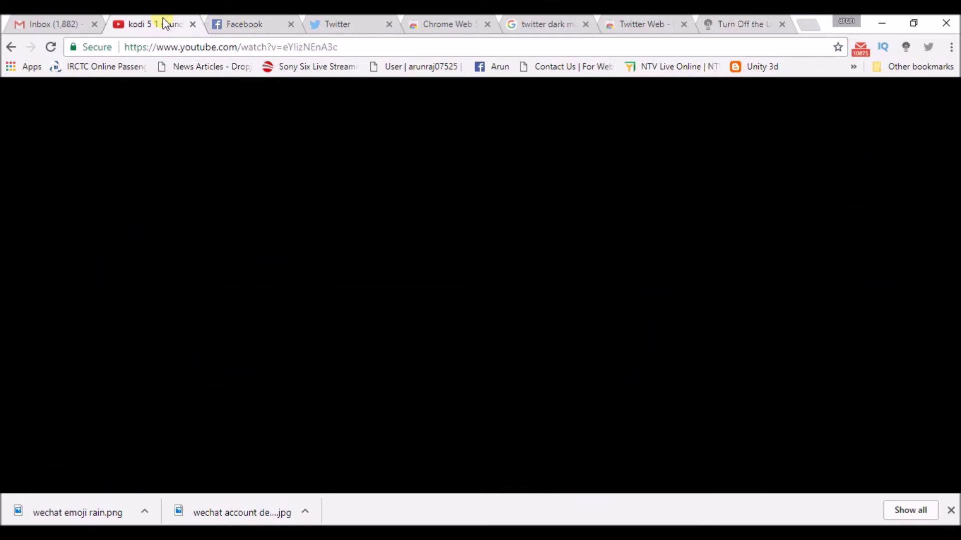